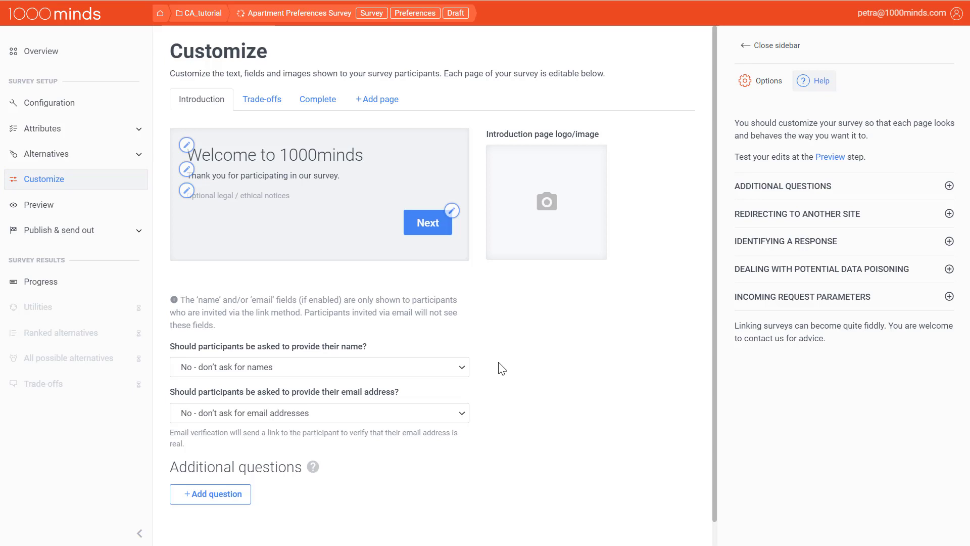
Change the introduction page's title to "A new place to call home".
{"action": "left_click", "coordinate": [369, 161]}
{"action": "left_click_drag", "start_coordinate": [474, 261], "coordinate": [329, 266]}
{"action": "type", "text": "A new place to call home"}
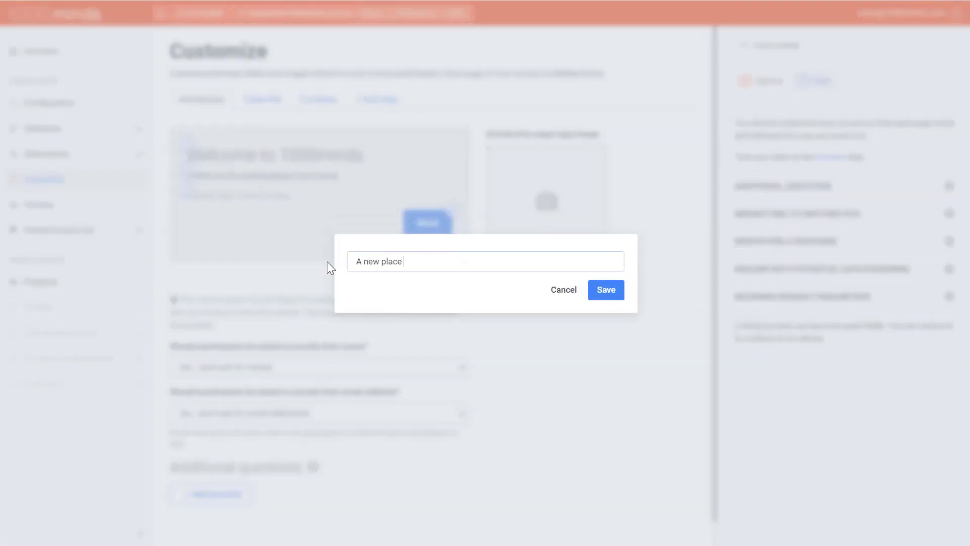
{"action": "left_click", "coordinate": [602, 294]}
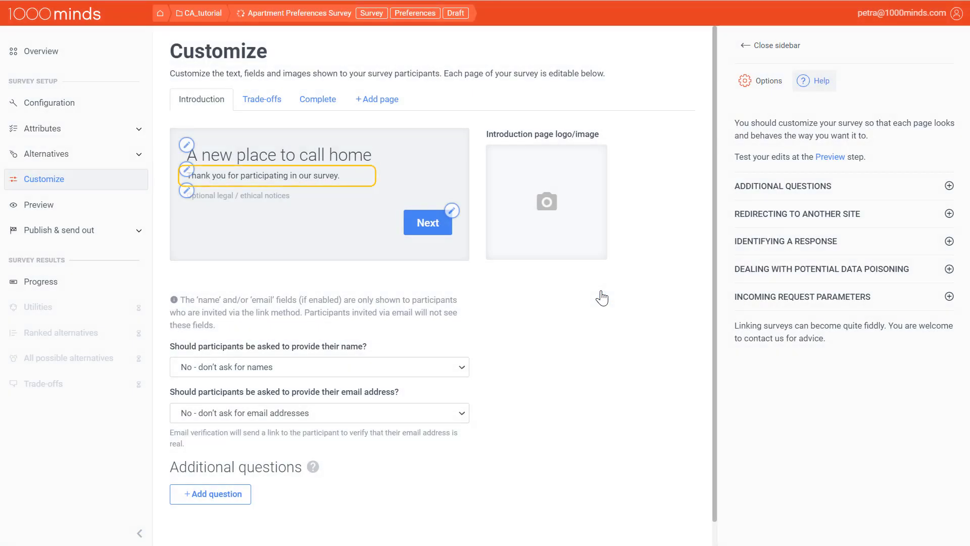
Replace the introduction's body text with "Tell us about your preferences when it comes to your dream apartment!".
{"action": "left_click", "coordinate": [324, 184]}
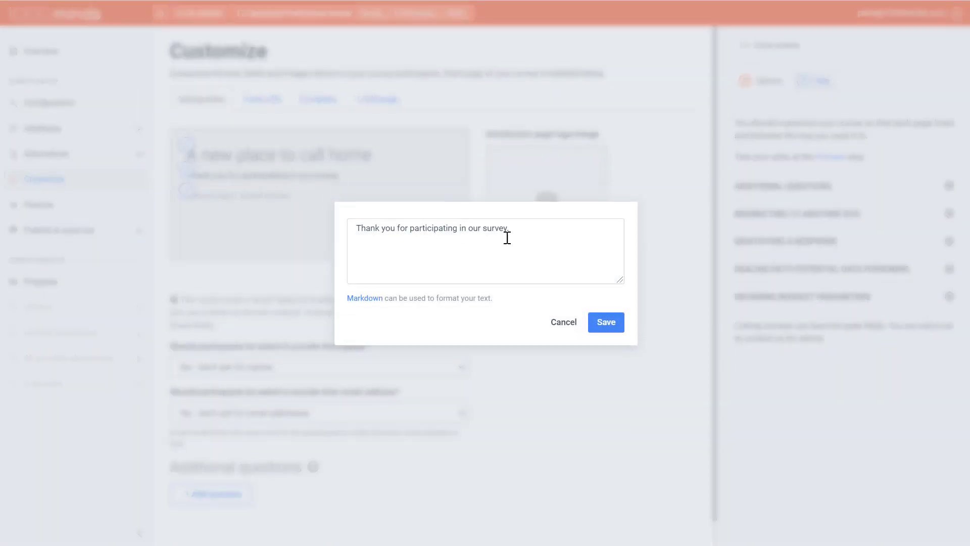
{"action": "left_click_drag", "start_coordinate": [507, 231], "coordinate": [316, 225]}
{"action": "type", "text": "Tell us about your preferences when it comes to your dream apartment!"}
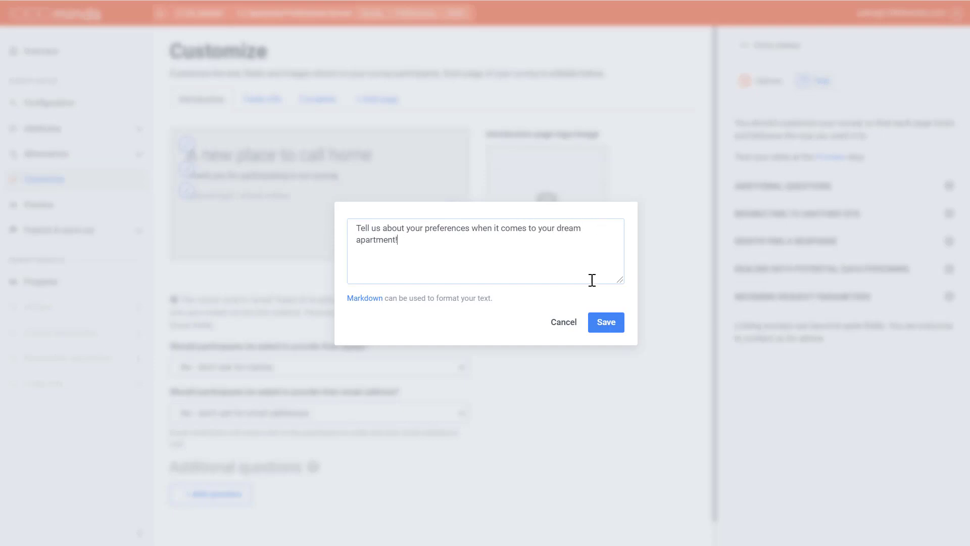
{"action": "left_click", "coordinate": [616, 326]}
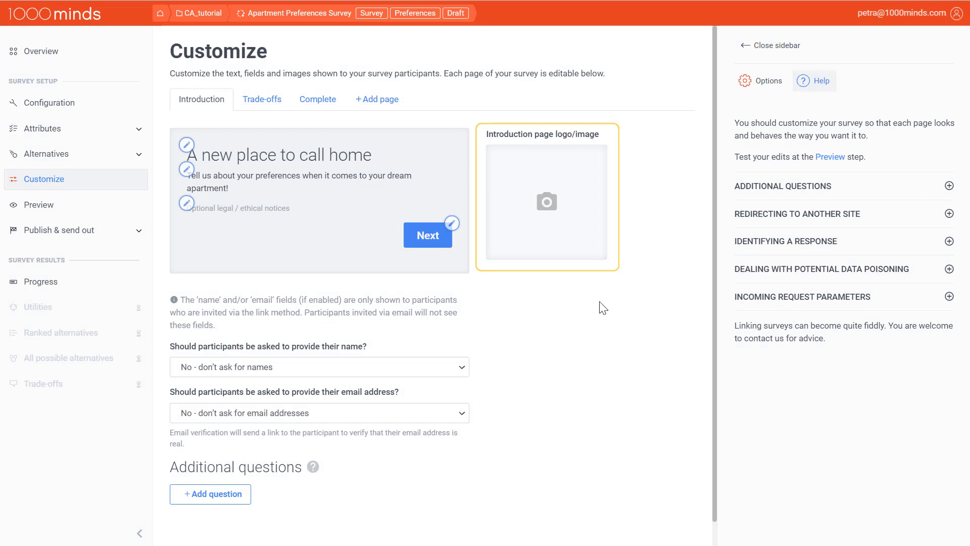
Upload the real_estate_intro picture as the introduction page's logo/image.
{"action": "left_click", "coordinate": [555, 219]}
{"action": "left_click", "coordinate": [387, 290]}
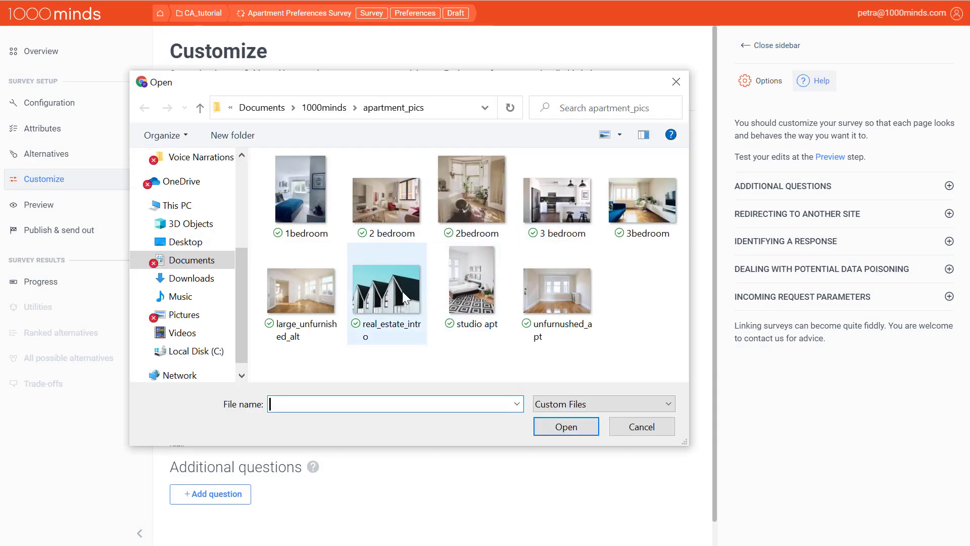
{"action": "left_click", "coordinate": [555, 427]}
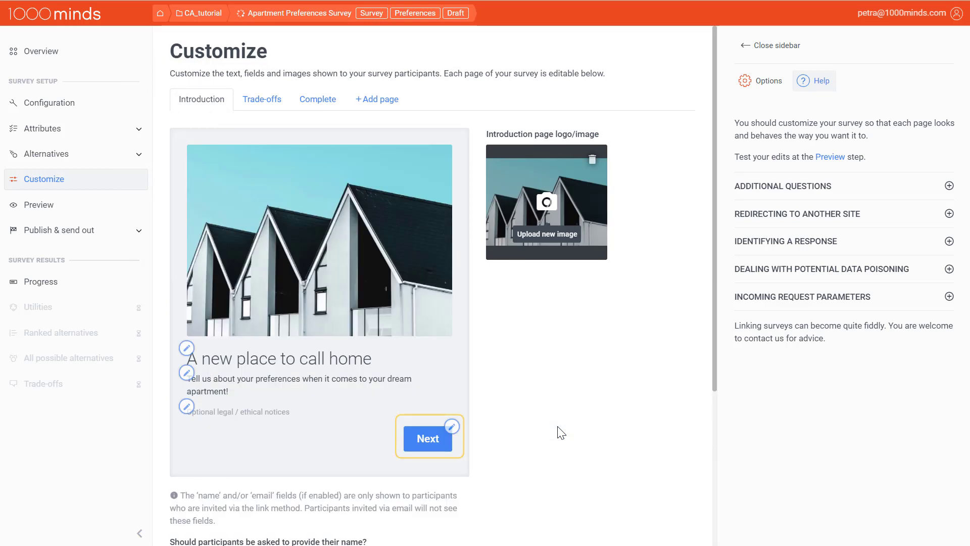
Change the text of the introduction page's Next button to "Continue".
{"action": "left_click", "coordinate": [426, 451]}
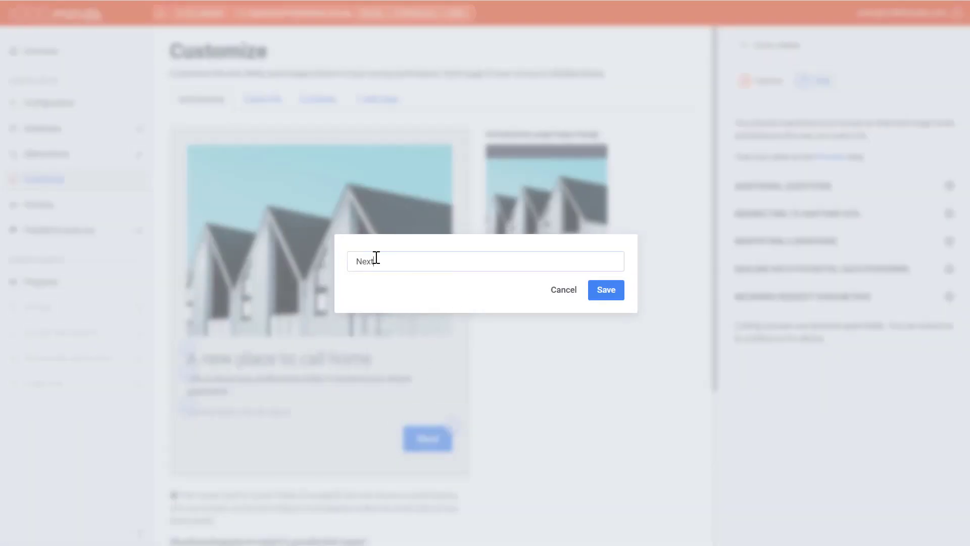
{"action": "left_click_drag", "start_coordinate": [375, 260], "coordinate": [326, 262]}
{"action": "type", "text": "Coni"}
{"action": "key", "text": "BackSpace"}
{"action": "type", "text": "tinue"}
{"action": "left_click", "coordinate": [602, 296]}
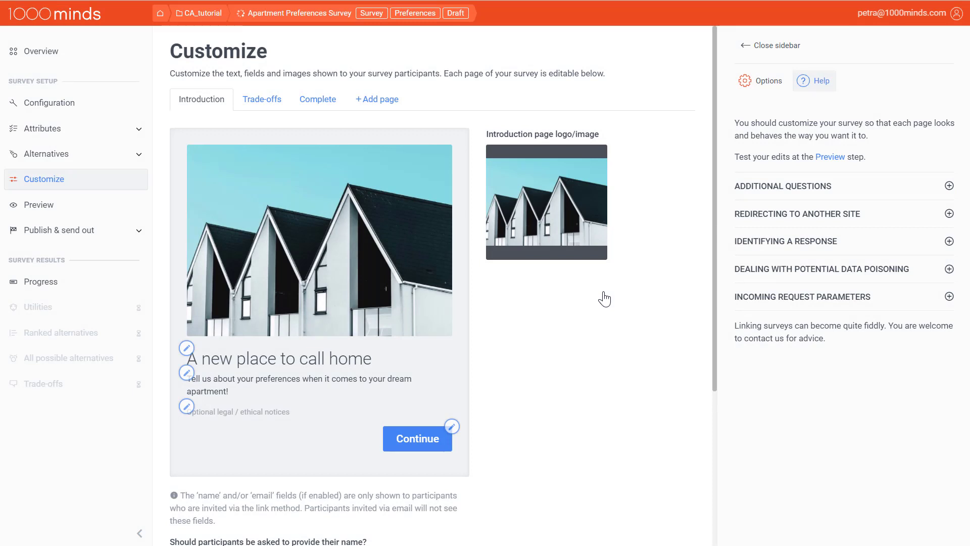
{"action": "scroll", "coordinate": [604, 298], "scroll_direction": "down", "scroll_amount": 2}
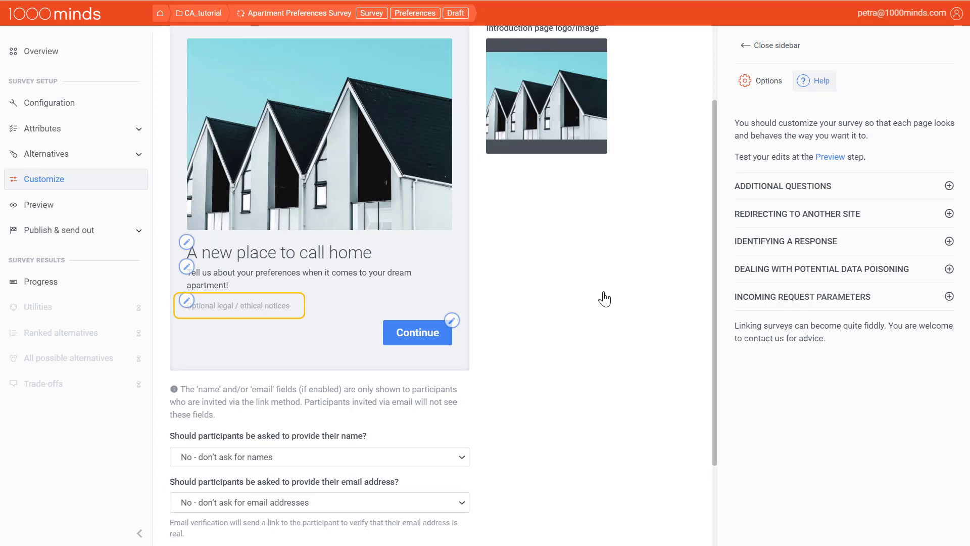
{"action": "left_click", "coordinate": [252, 313]}
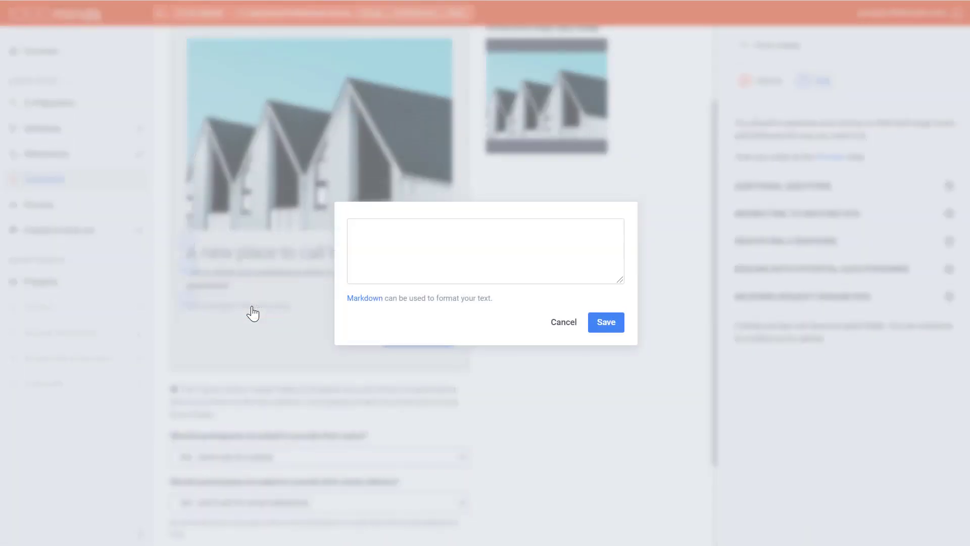
{"action": "left_click", "coordinate": [563, 328]}
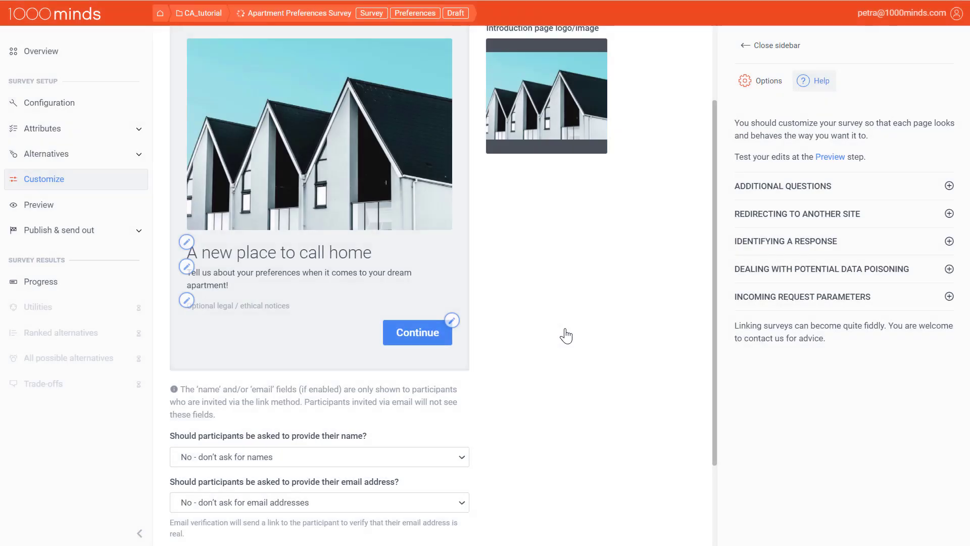
Require participants to provide their name and make their email address optional.
{"action": "scroll", "coordinate": [566, 335], "scroll_direction": "down", "scroll_amount": 3}
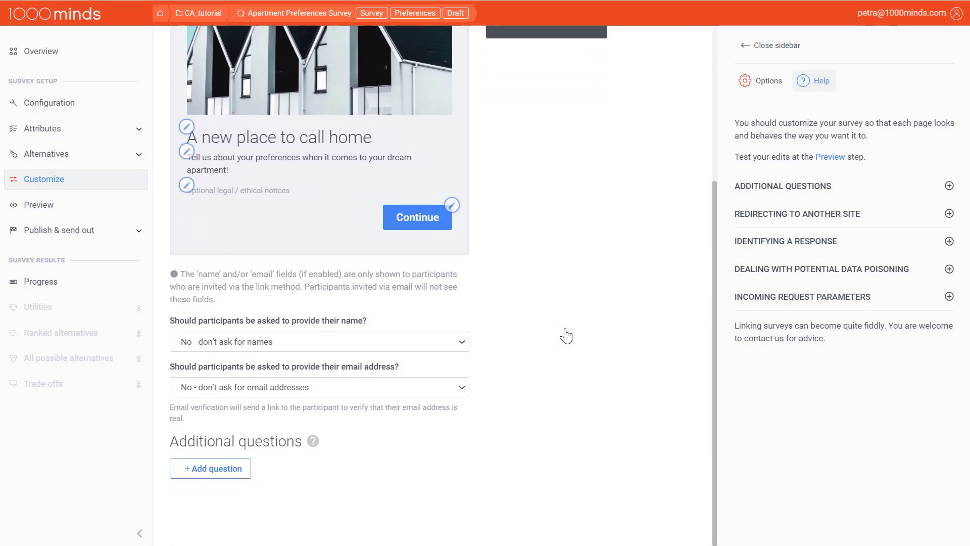
{"action": "left_click", "coordinate": [461, 342]}
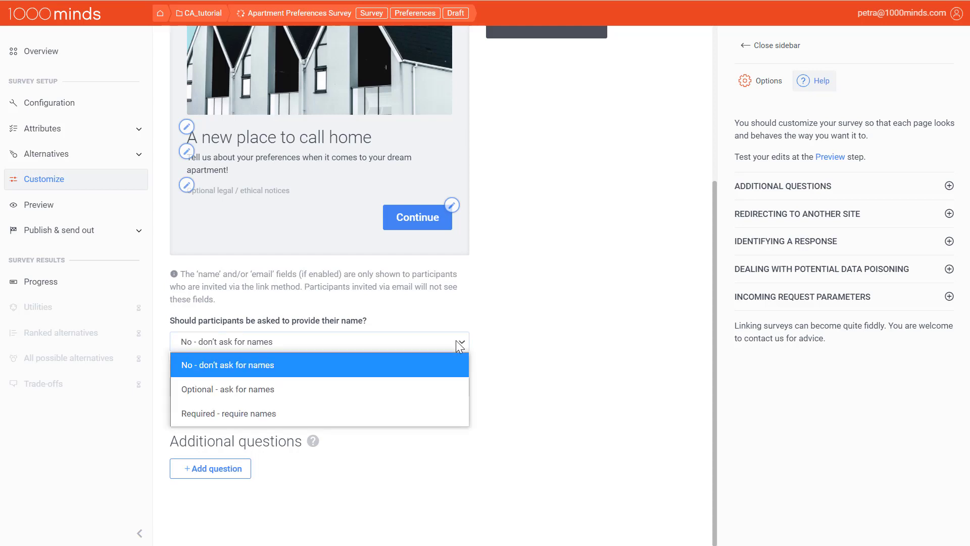
{"action": "left_click", "coordinate": [404, 414]}
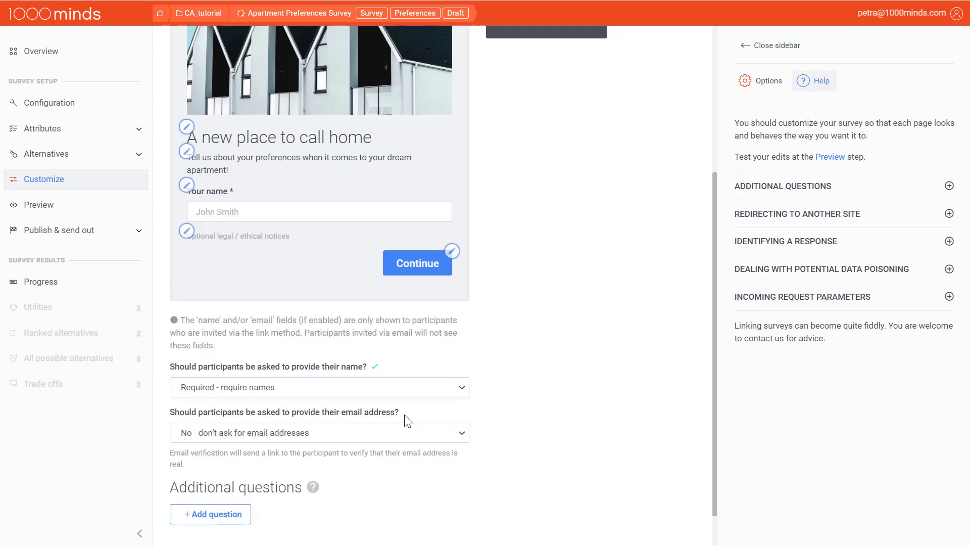
{"action": "left_click", "coordinate": [406, 436]}
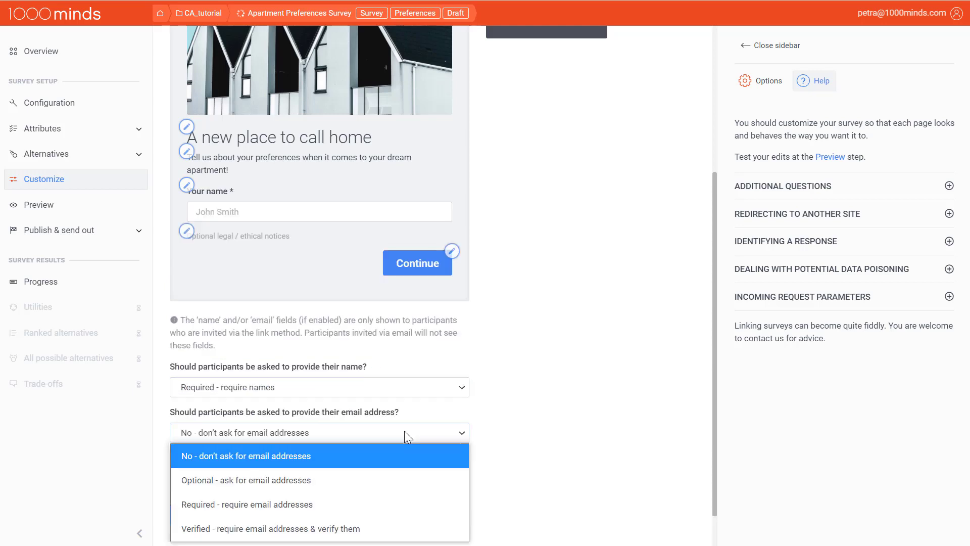
{"action": "left_click", "coordinate": [368, 481]}
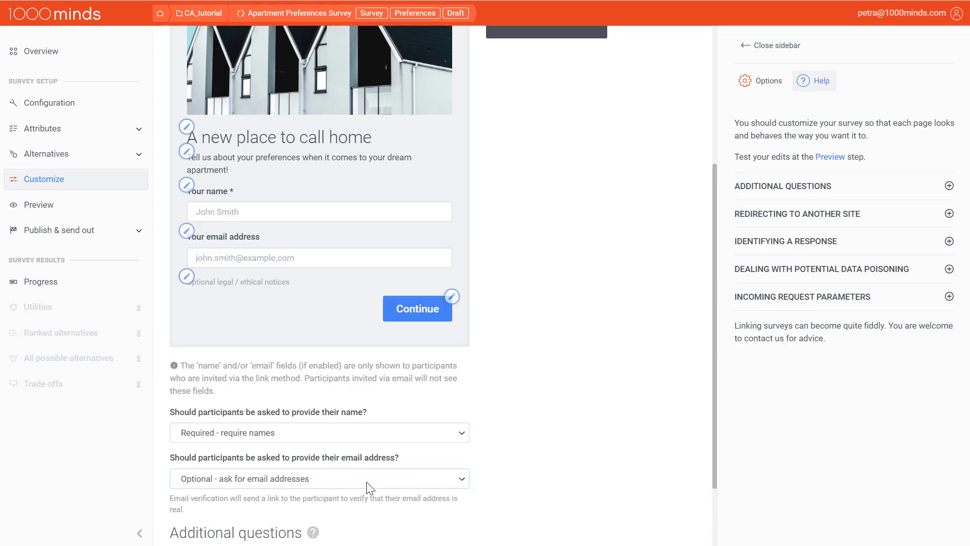
Change the email address label to "Enter your email address for a chance to win a $100 Amazon gift card".
{"action": "left_click", "coordinate": [188, 238]}
{"action": "left_click_drag", "start_coordinate": [442, 257], "coordinate": [326, 259]}
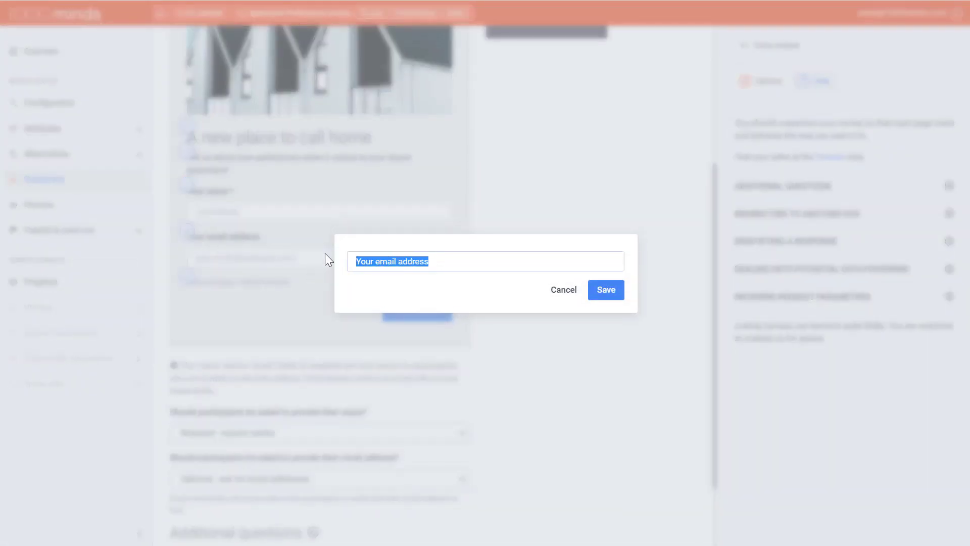
{"action": "type", "text": "Enter your email address for a chance to win a $100 Amazon gift card"}
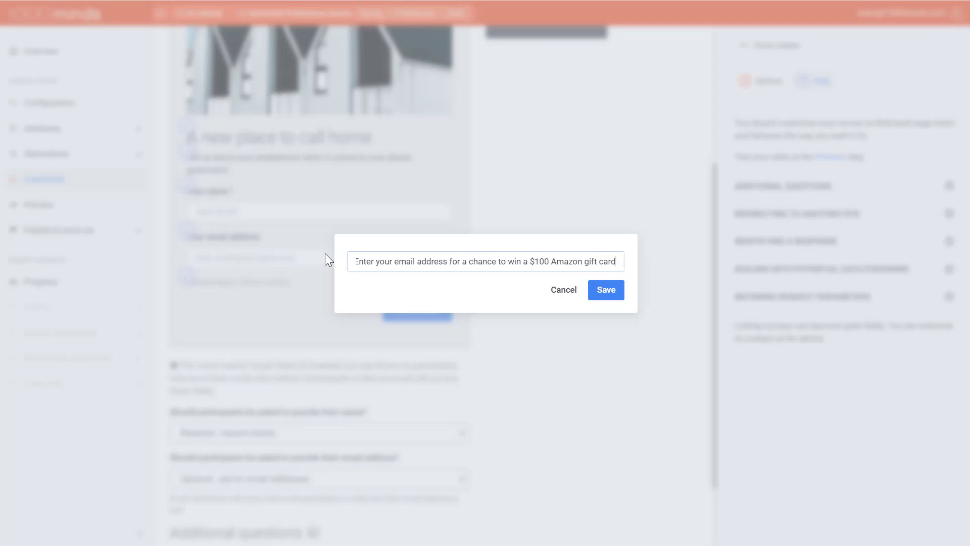
{"action": "left_click", "coordinate": [605, 291]}
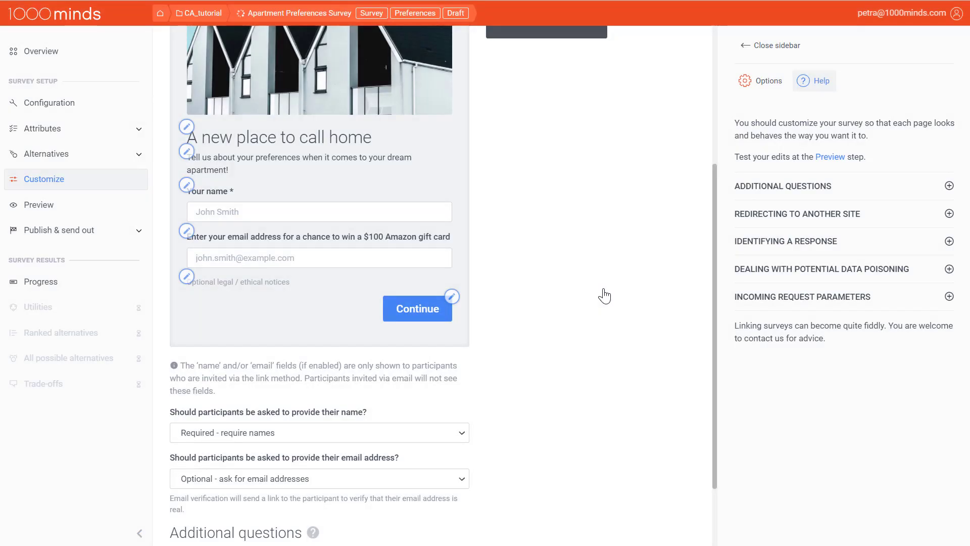
On the survey's Complete page, enable Show utilities for participants' preferences and try the Show in a table option.
{"action": "scroll", "coordinate": [604, 295], "scroll_direction": "down", "scroll_amount": 2}
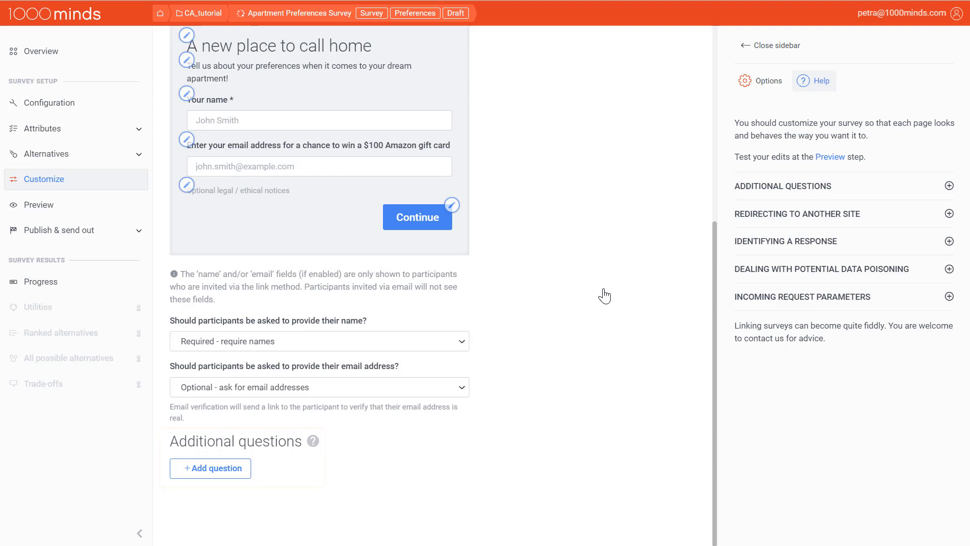
{"action": "scroll", "coordinate": [604, 296], "scroll_direction": "up", "scroll_amount": 5}
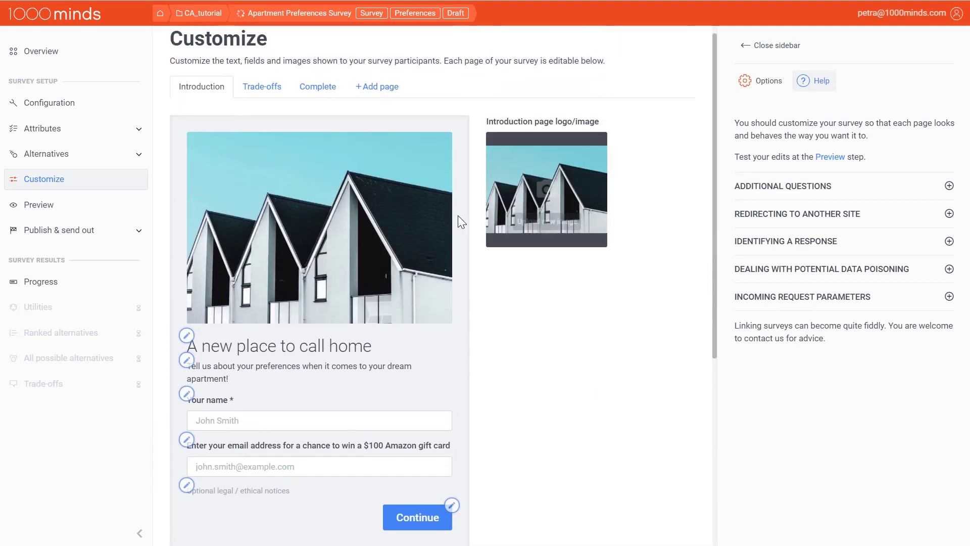
{"action": "left_click", "coordinate": [316, 97]}
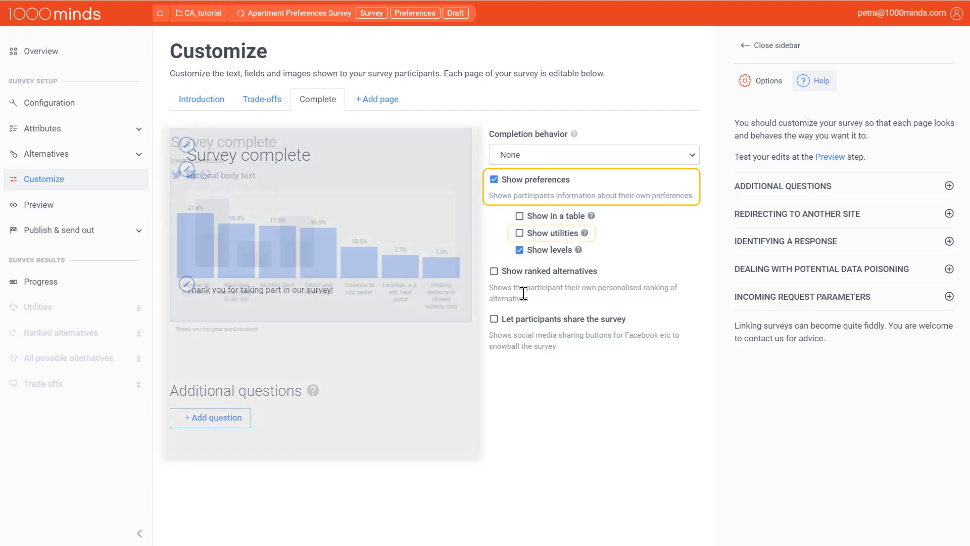
{"action": "left_click", "coordinate": [522, 236]}
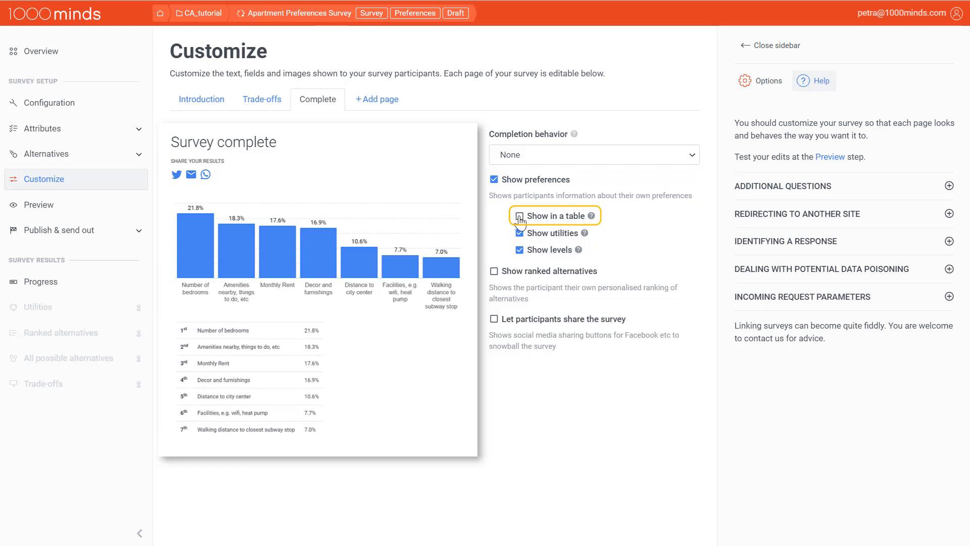
{"action": "left_click", "coordinate": [520, 219]}
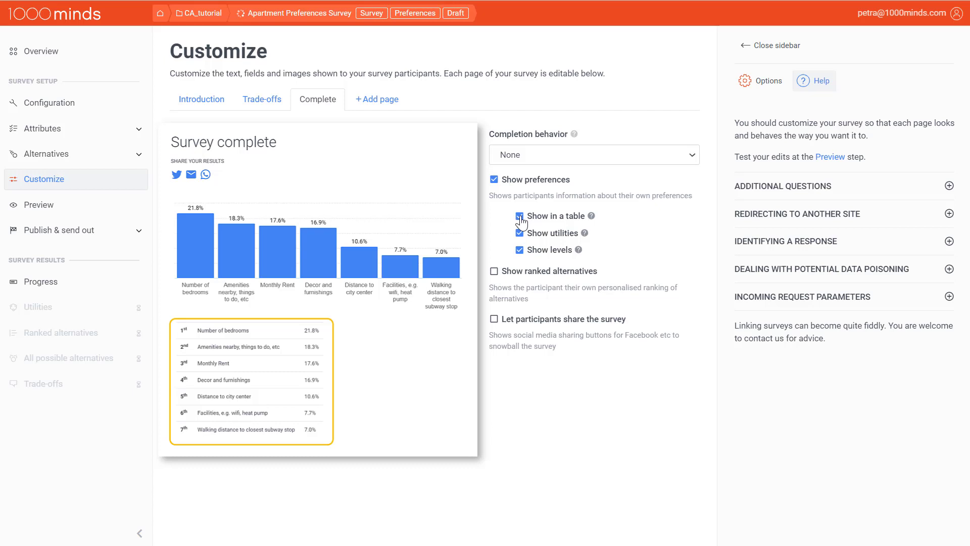
{"action": "left_click", "coordinate": [520, 218]}
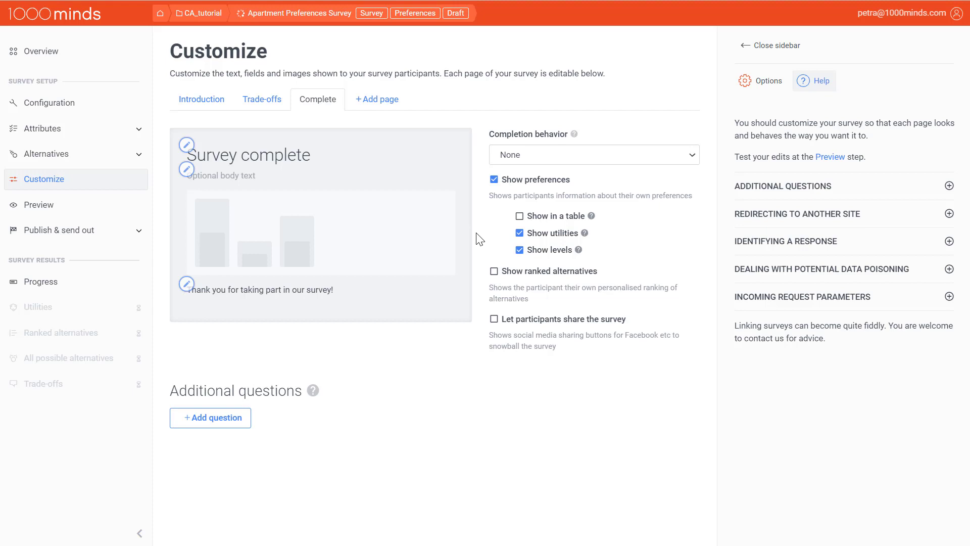
Show participants their ranked alternatives on the Complete page, including alternative descriptions and categorization.
{"action": "left_click", "coordinate": [493, 271]}
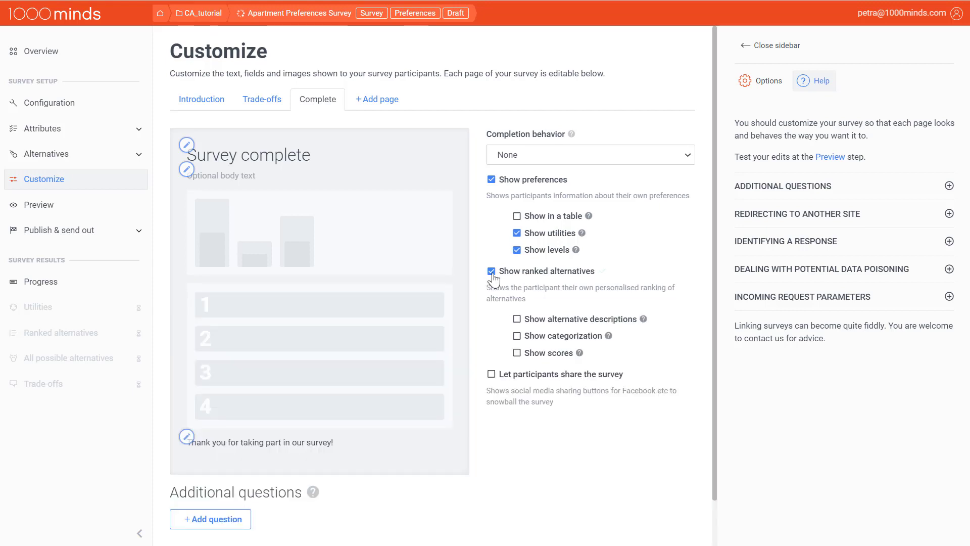
{"action": "left_click", "coordinate": [517, 320]}
{"action": "left_click", "coordinate": [517, 338]}
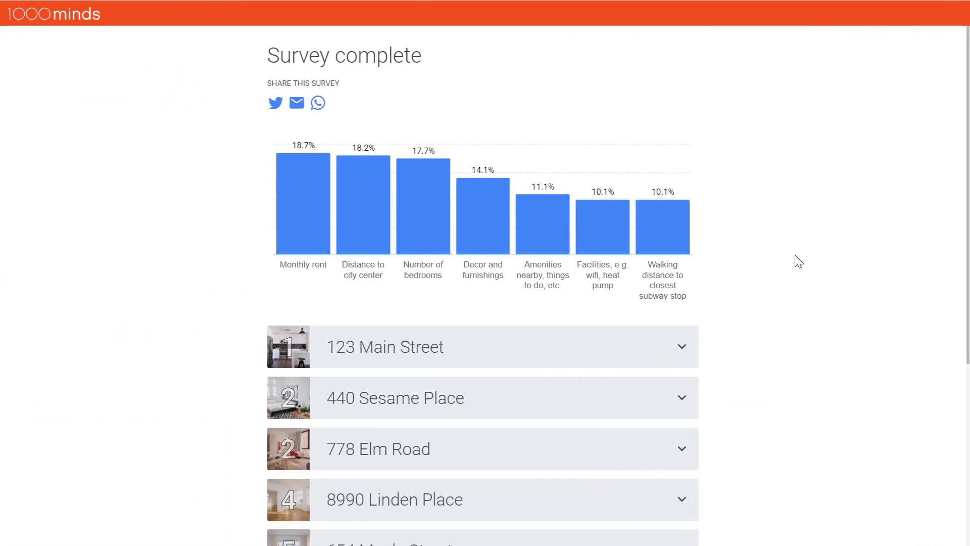
Examine the participant's survey results page and expand the details of the first-ranked apartment.
{"action": "scroll", "coordinate": [798, 260], "scroll_direction": "down", "scroll_amount": 2}
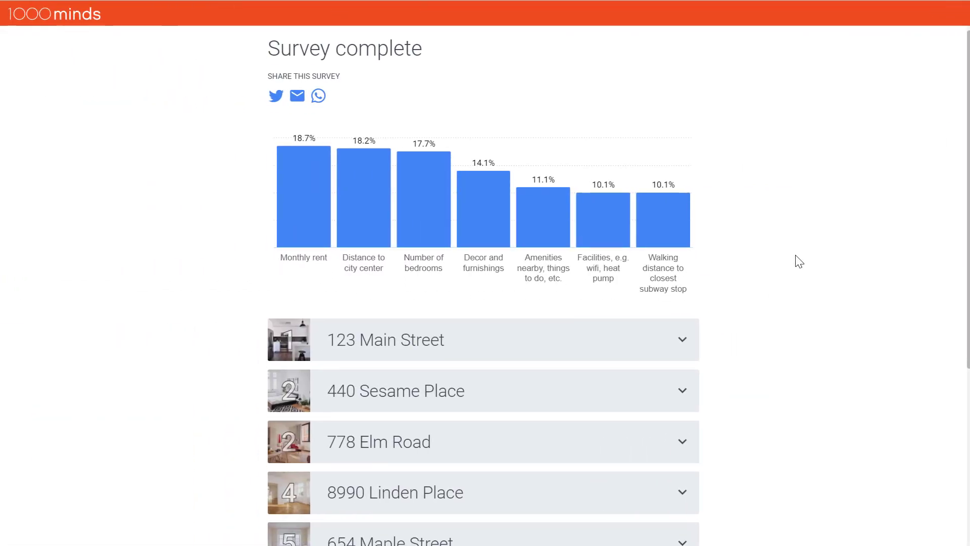
{"action": "scroll", "coordinate": [797, 260], "scroll_direction": "down", "scroll_amount": 3}
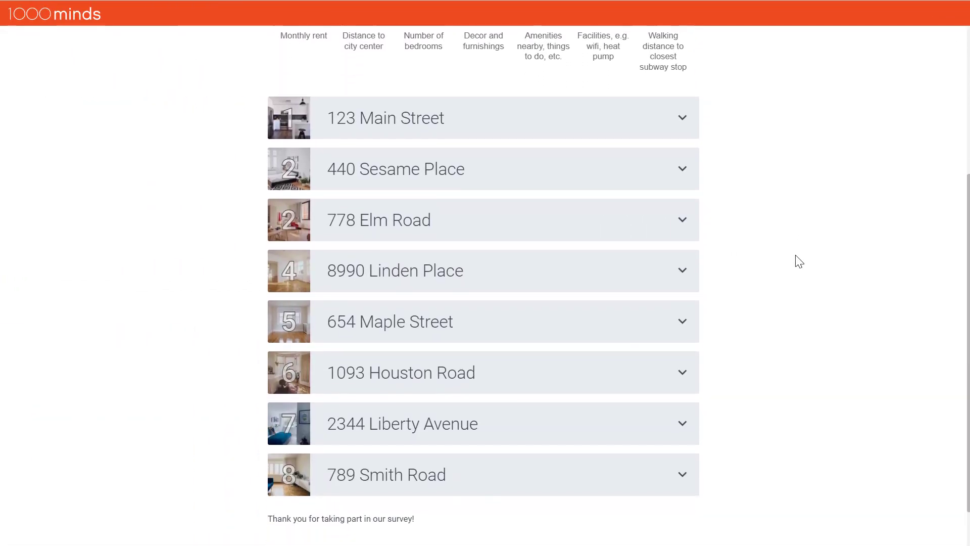
{"action": "left_click", "coordinate": [682, 119]}
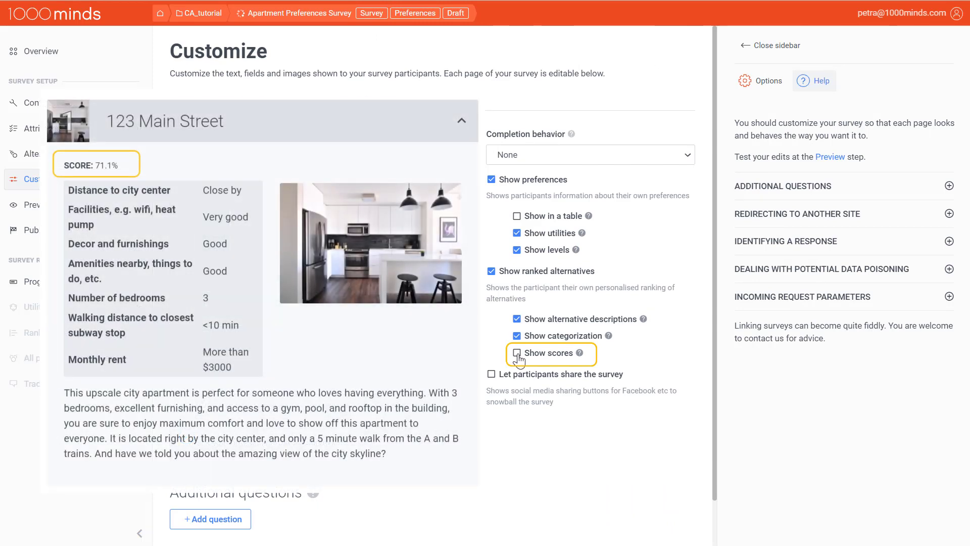
Try showing scores for the ranked alternatives, and review the completion behavior options while keeping None.
{"action": "left_click", "coordinate": [517, 354]}
{"action": "left_click", "coordinate": [517, 353]}
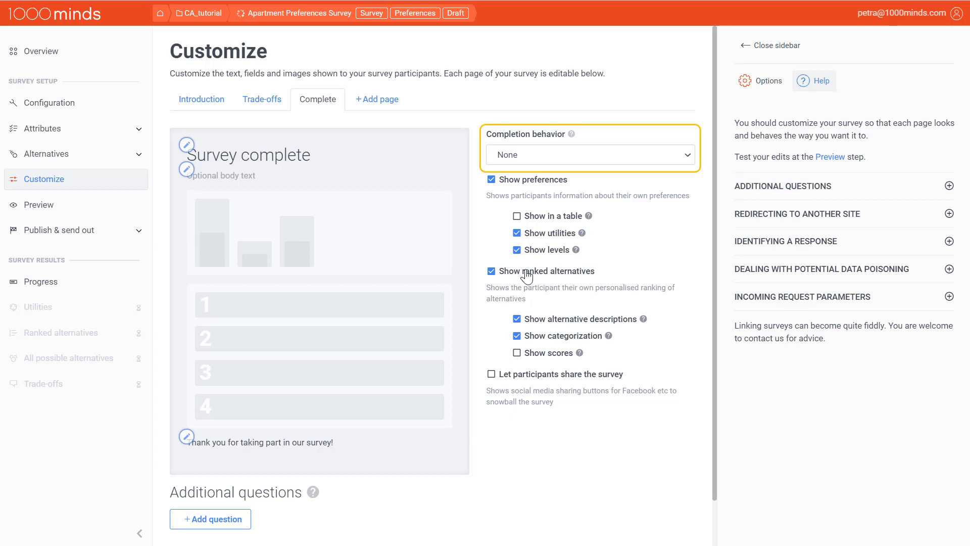
{"action": "left_click", "coordinate": [684, 156]}
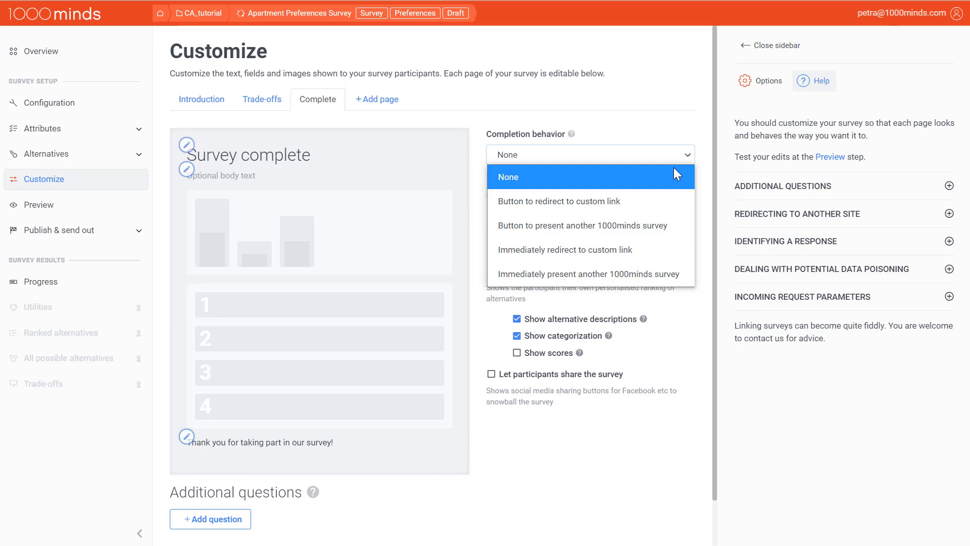
{"action": "left_click", "coordinate": [674, 173]}
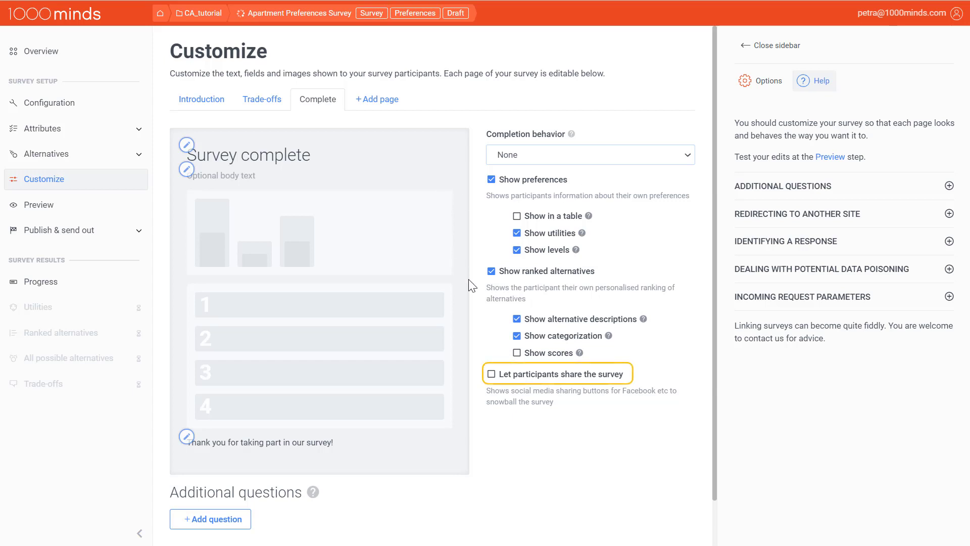
Let participants share the survey, and try including the participant's results in the shared page.
{"action": "left_click", "coordinate": [491, 375]}
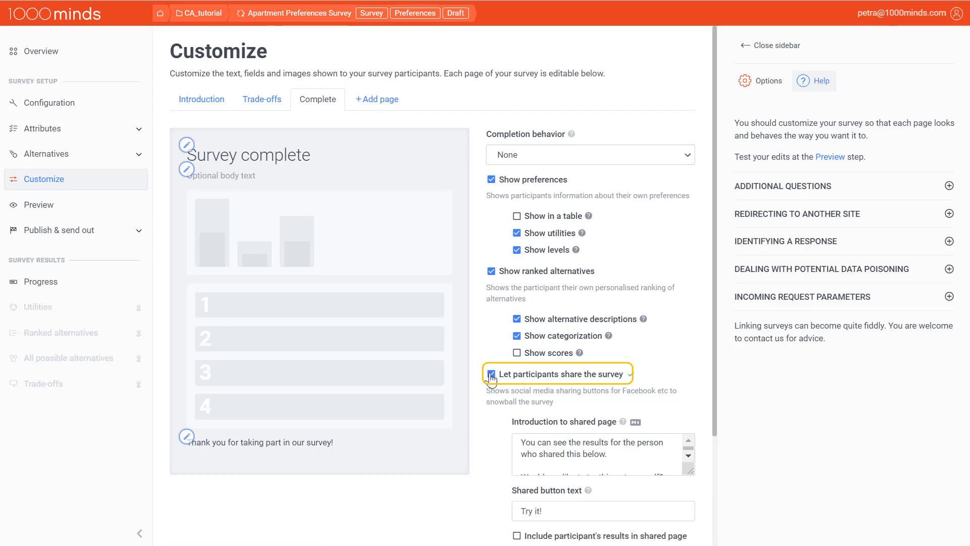
{"action": "scroll", "coordinate": [495, 414], "scroll_direction": "down", "scroll_amount": 2}
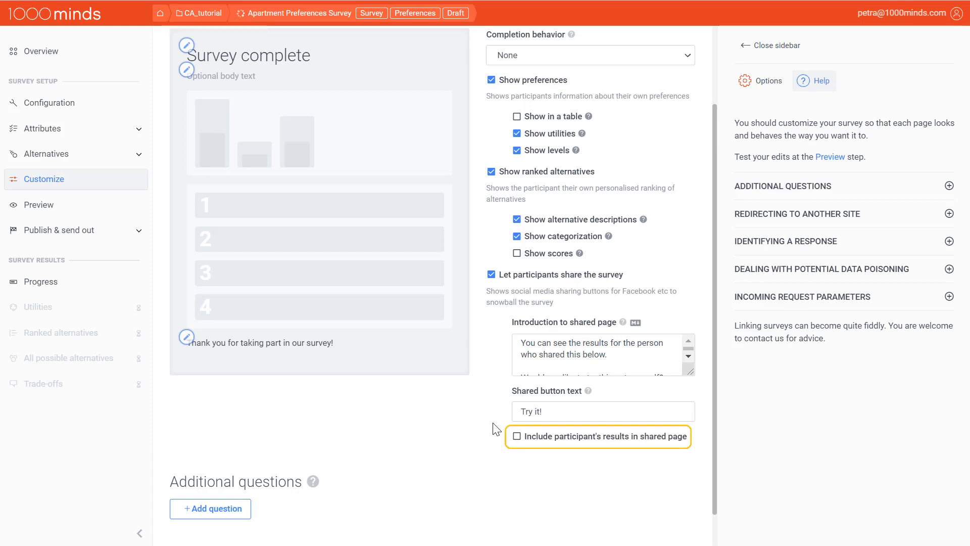
{"action": "left_click", "coordinate": [516, 437]}
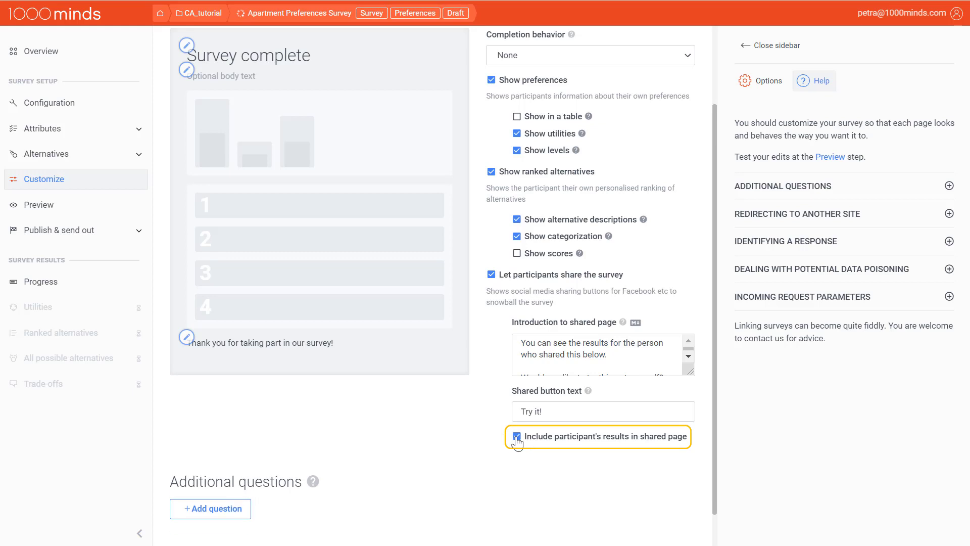
{"action": "left_click", "coordinate": [516, 438]}
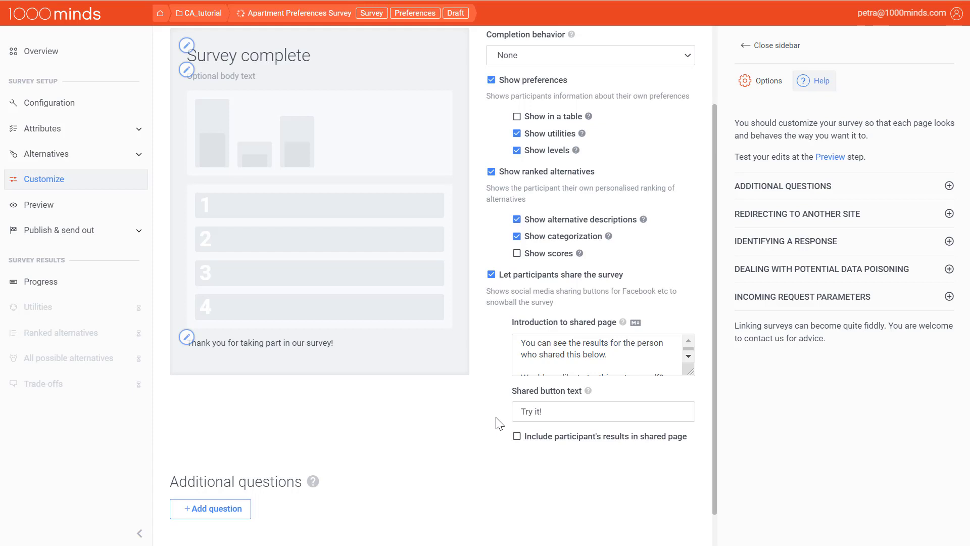
View the survey's title and social options, and look at the Test your survey dialog before closing it.
{"action": "left_click", "coordinate": [766, 83]}
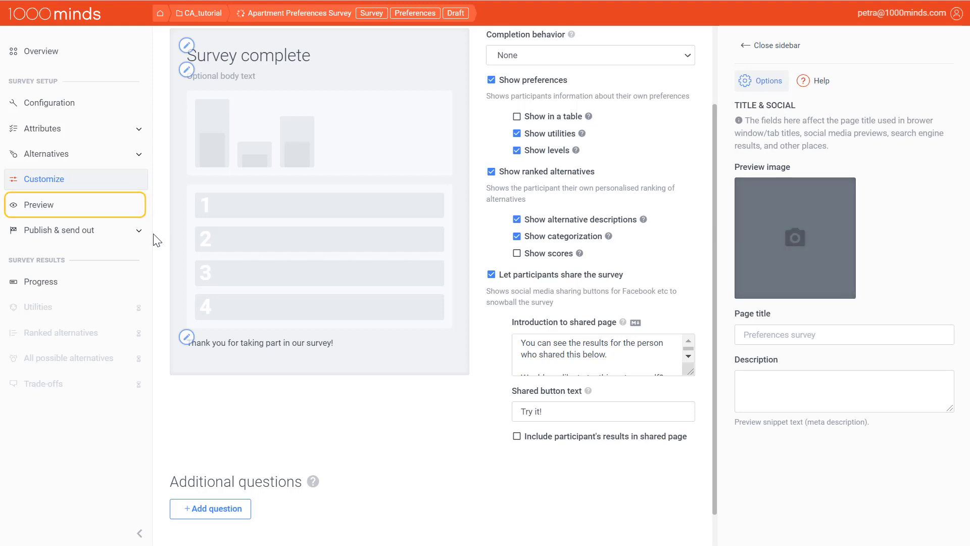
{"action": "left_click", "coordinate": [103, 207]}
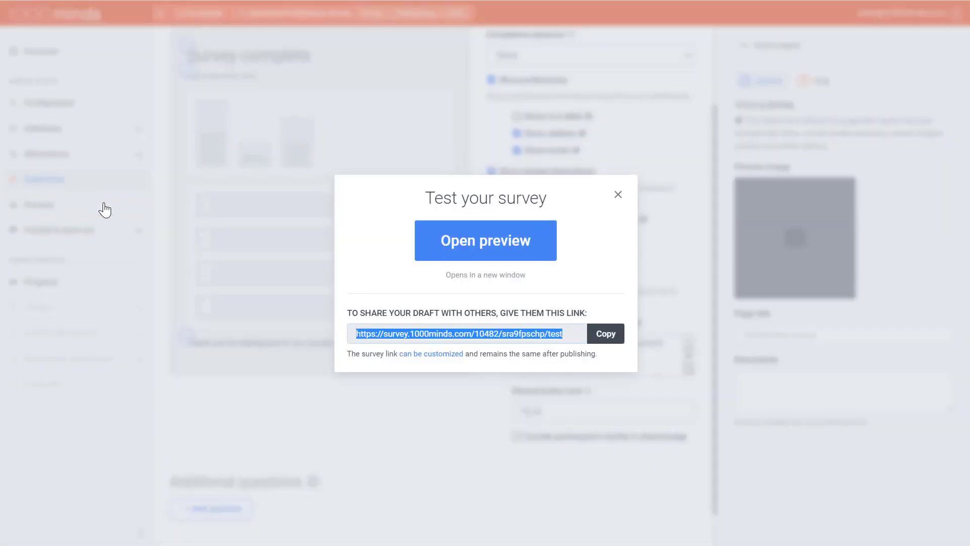
{"action": "left_click", "coordinate": [619, 197]}
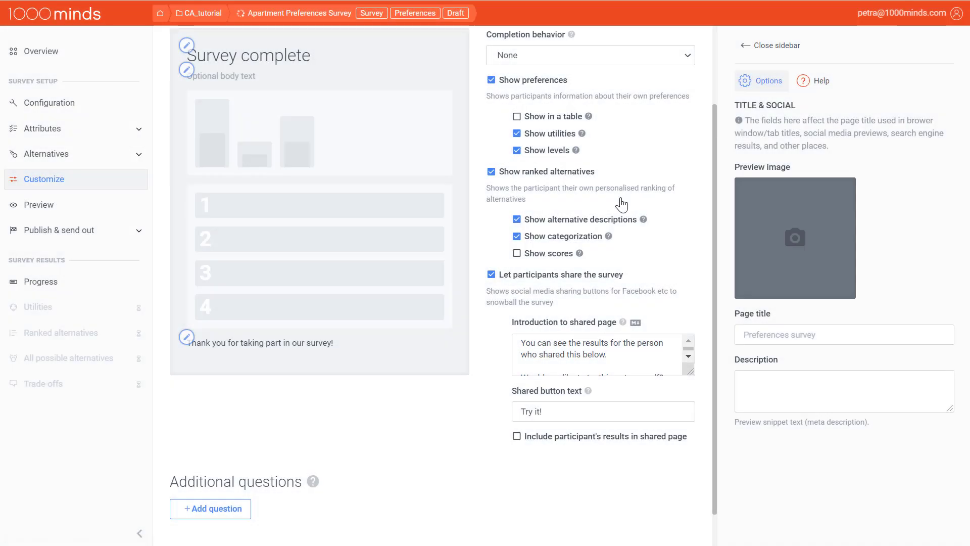